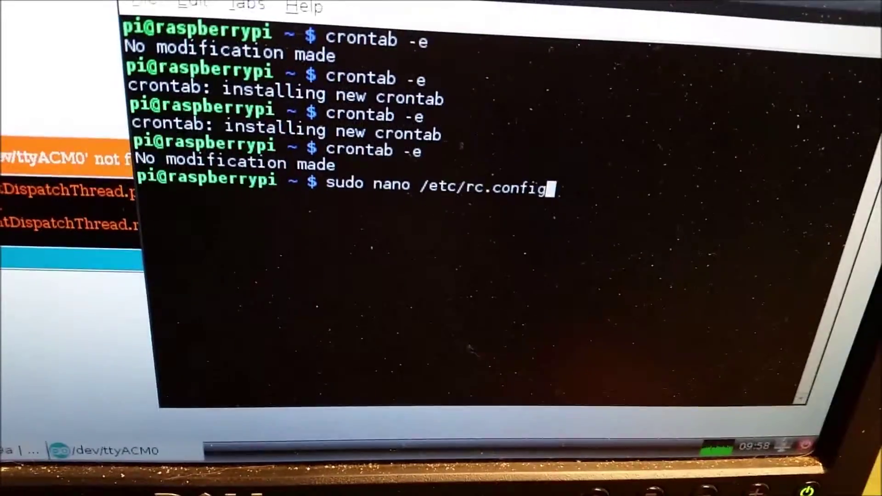
pyautogui.press('Up')
pyautogui.press('Up')
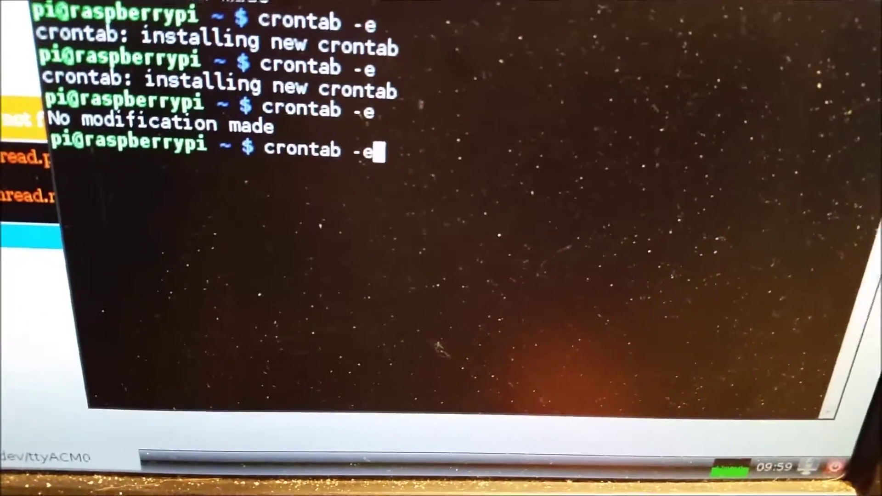
pyautogui.press('Return')
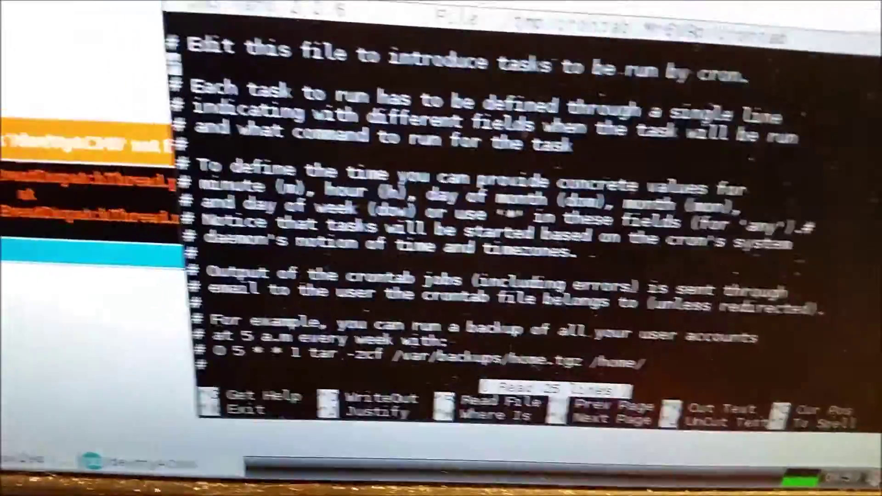
pyautogui.press('Down')
pyautogui.press('Down')
pyautogui.press('Down')
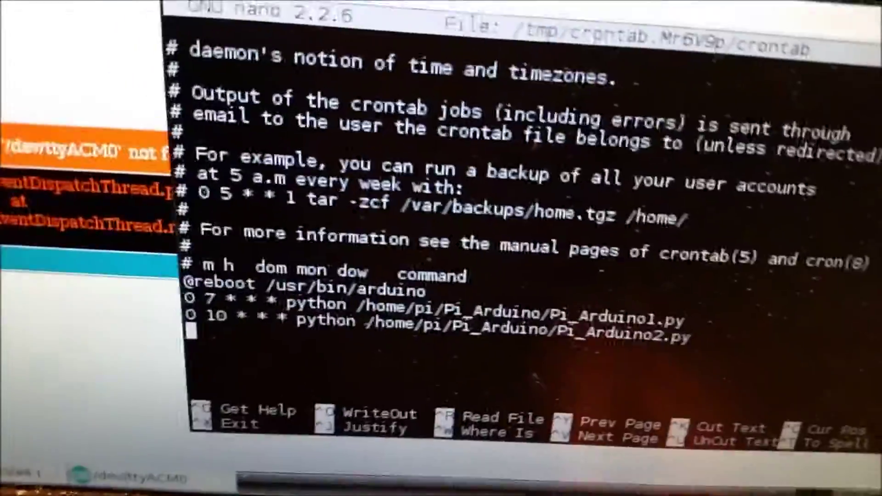